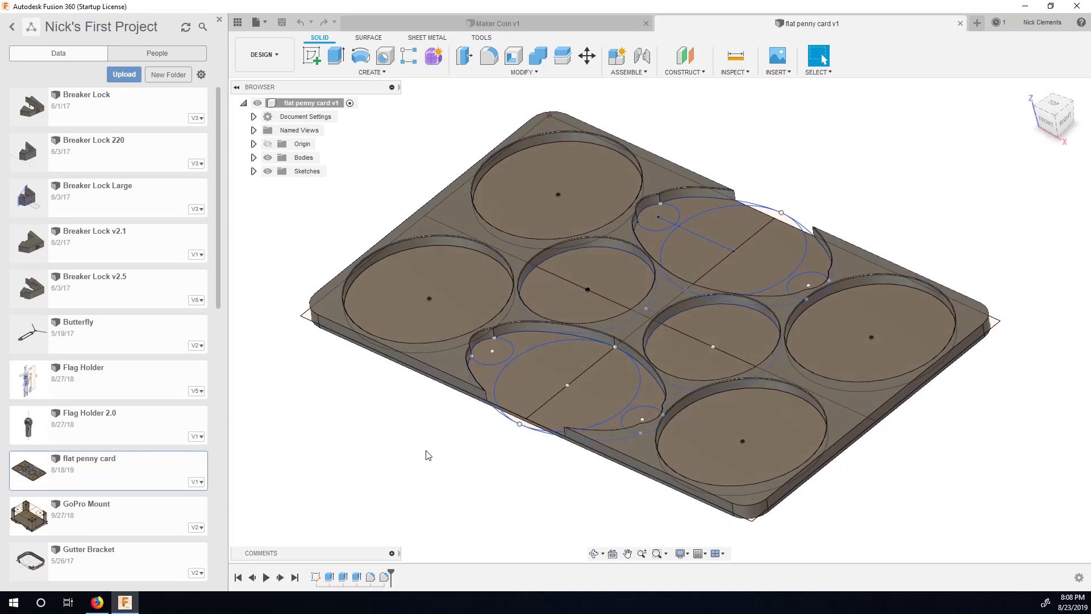
- Open the card's sketch and draw an 18 mm circle concentric in the top-left coin pocket
double_click(316, 578)
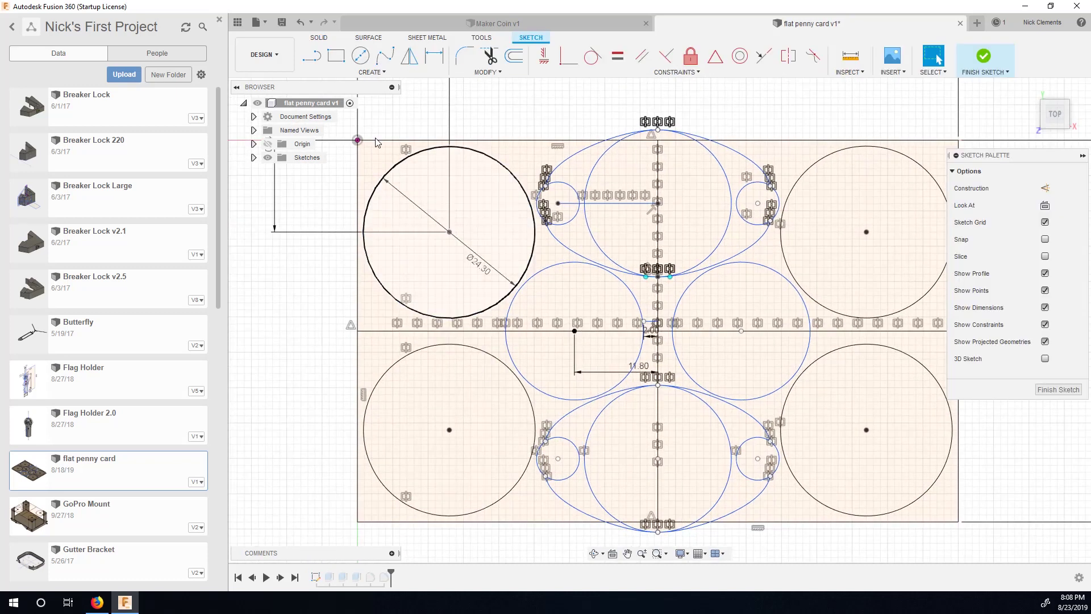
key("c")
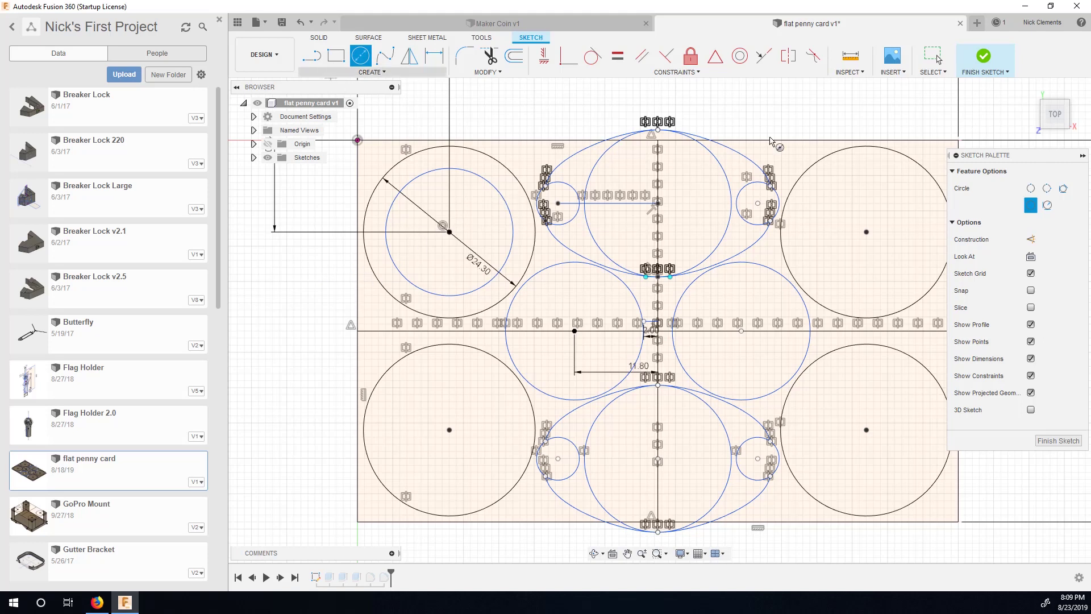
key("Escape")
- Select the new 18 mm circle and start mirroring it, undoing and restoring the last change
left_click(472, 177)
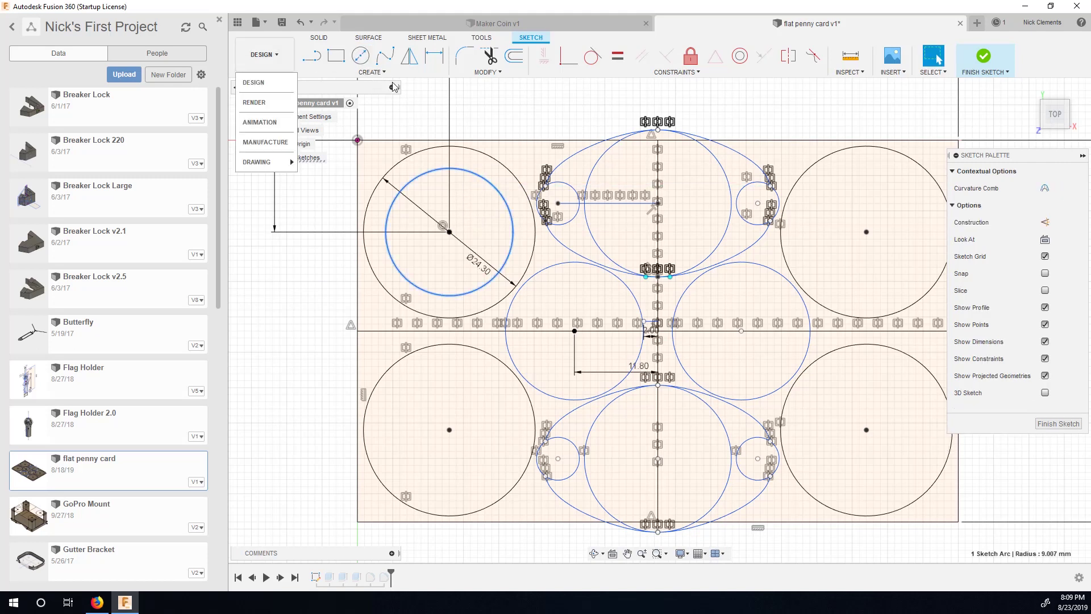
left_click(383, 73)
left_click(362, 251)
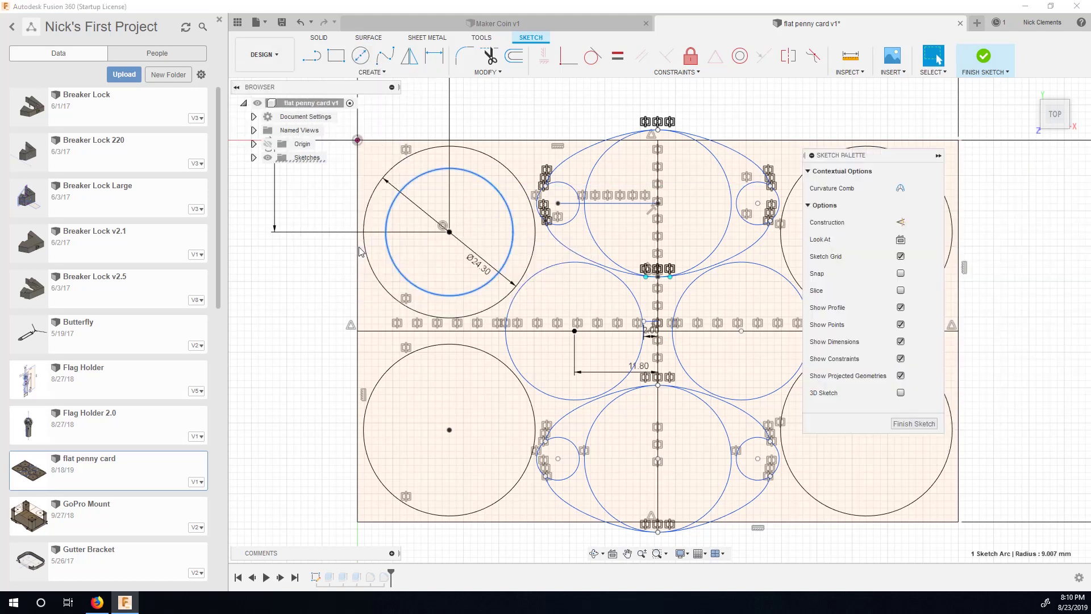
key("ctrl+z")
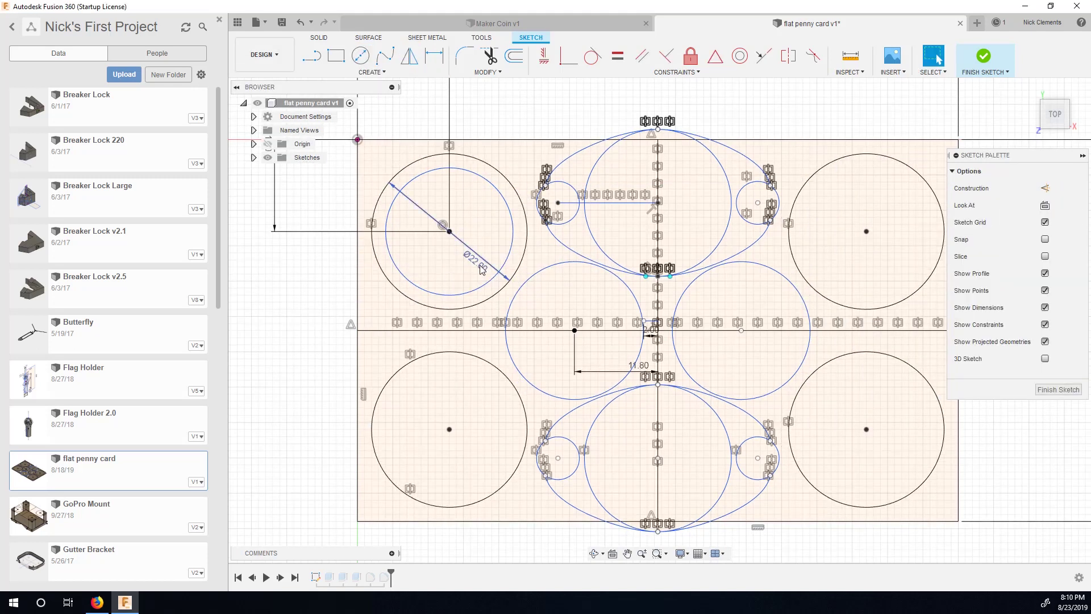
key("ctrl+z")
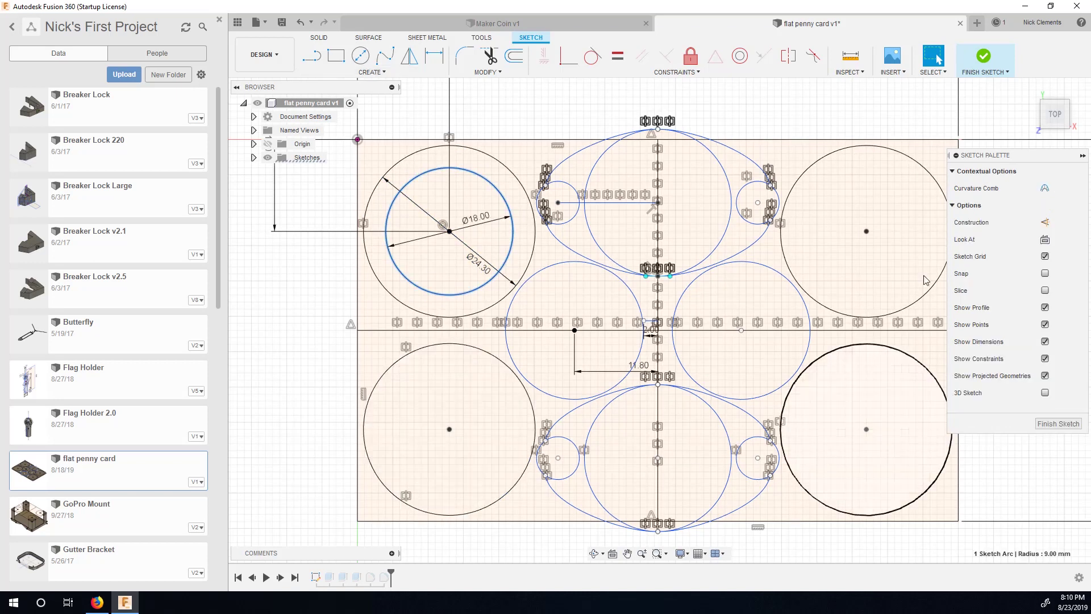
left_click(380, 72)
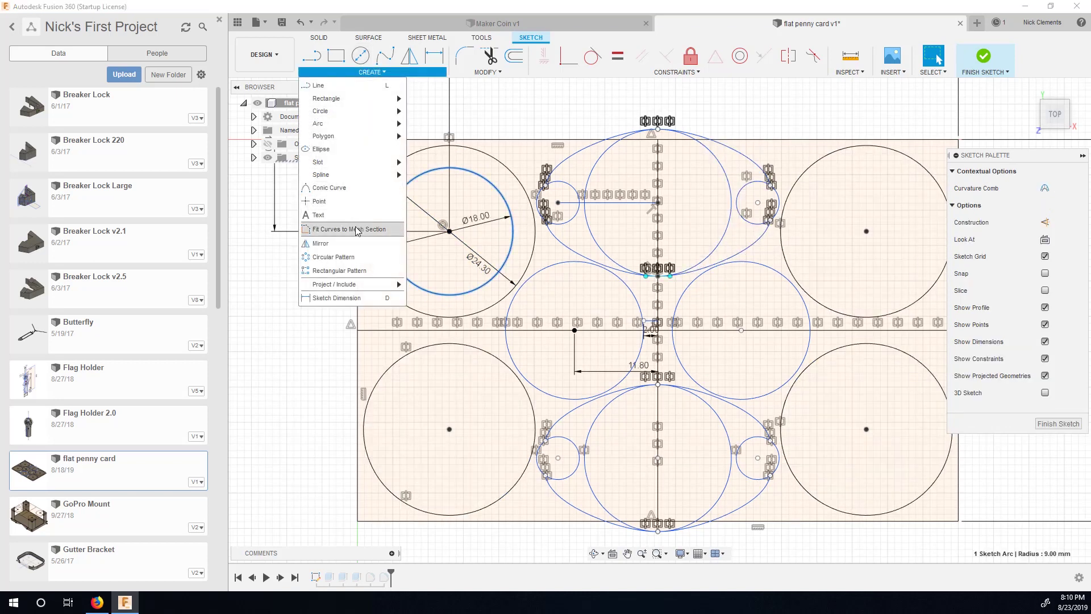
- Mirror the 18 mm circle across the horizontal centre line into the bottom-left pocket
left_click(357, 243)
left_click(540, 330)
key("Return")
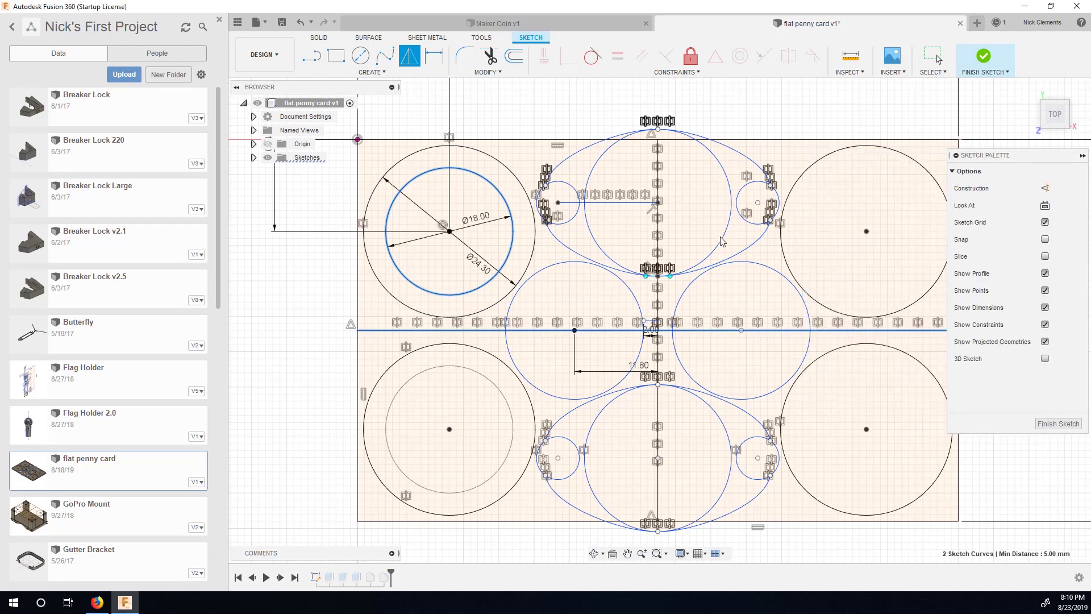
left_click(480, 379)
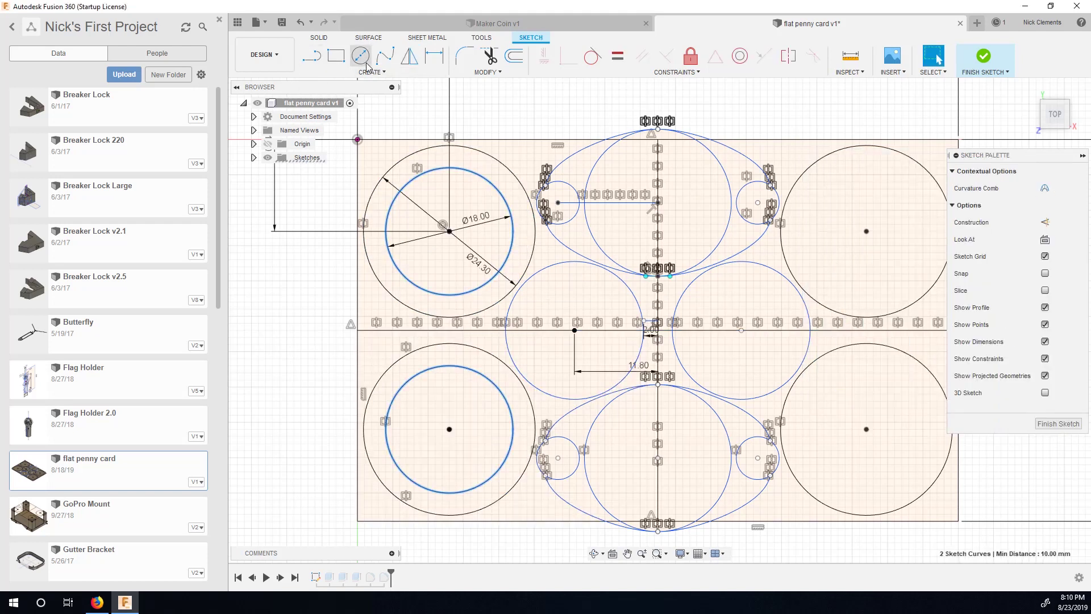
- Mirror both left circles across the vertical centre line, add 12 and 13 mm middle circles, and finish the sketch
left_click(318, 243)
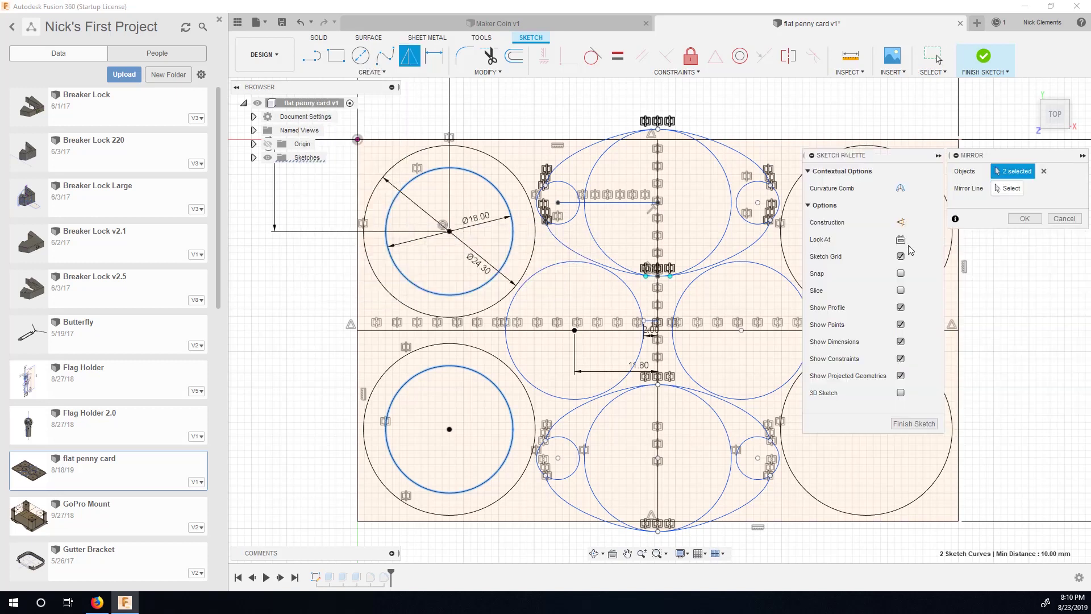
left_click(659, 487)
left_click(1025, 219)
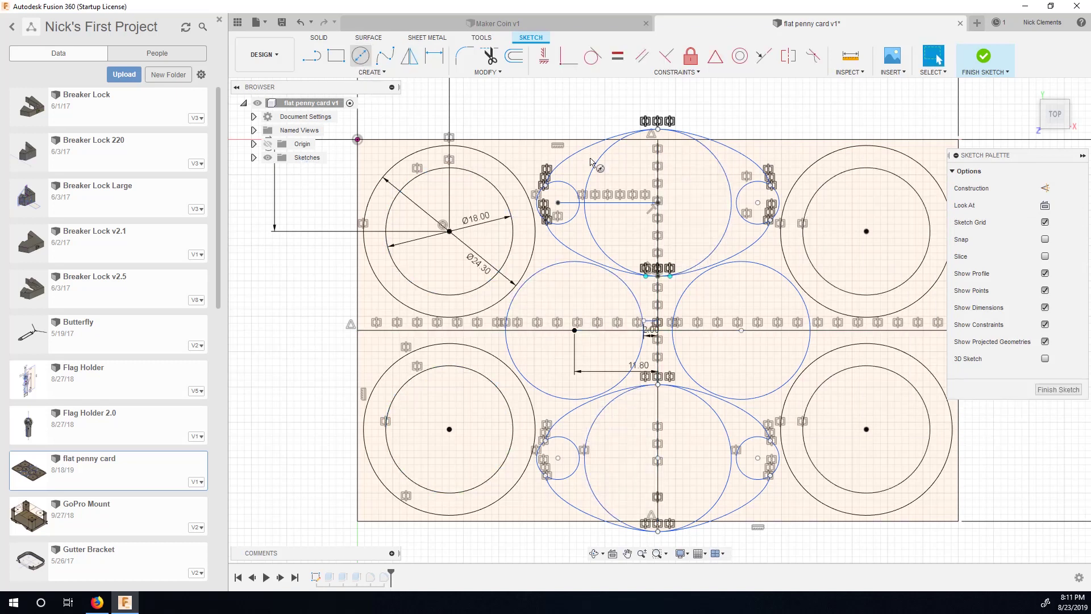
key("c")
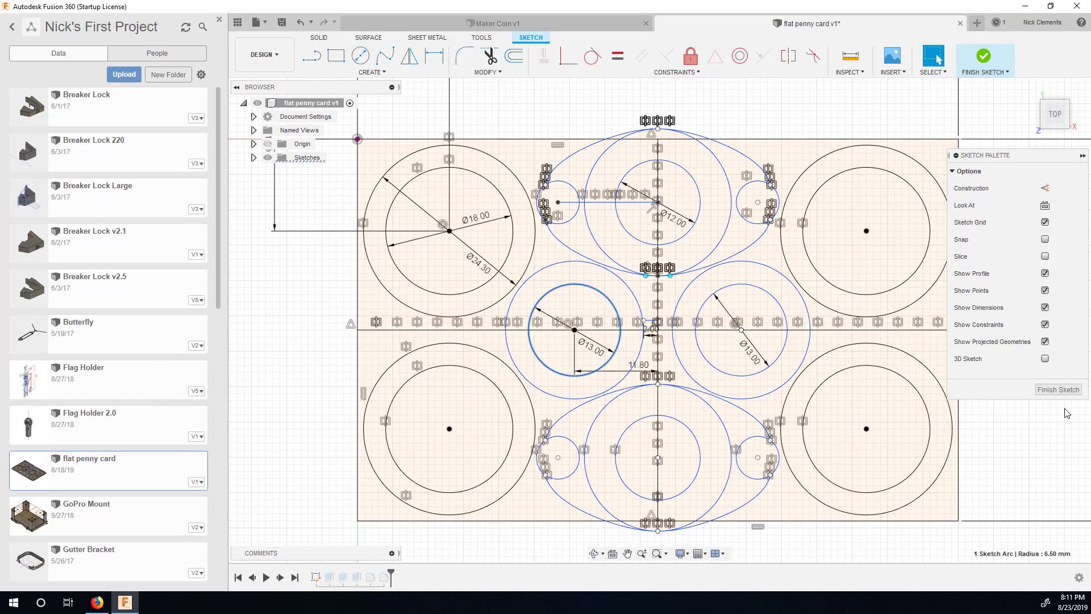
left_click(1058, 390)
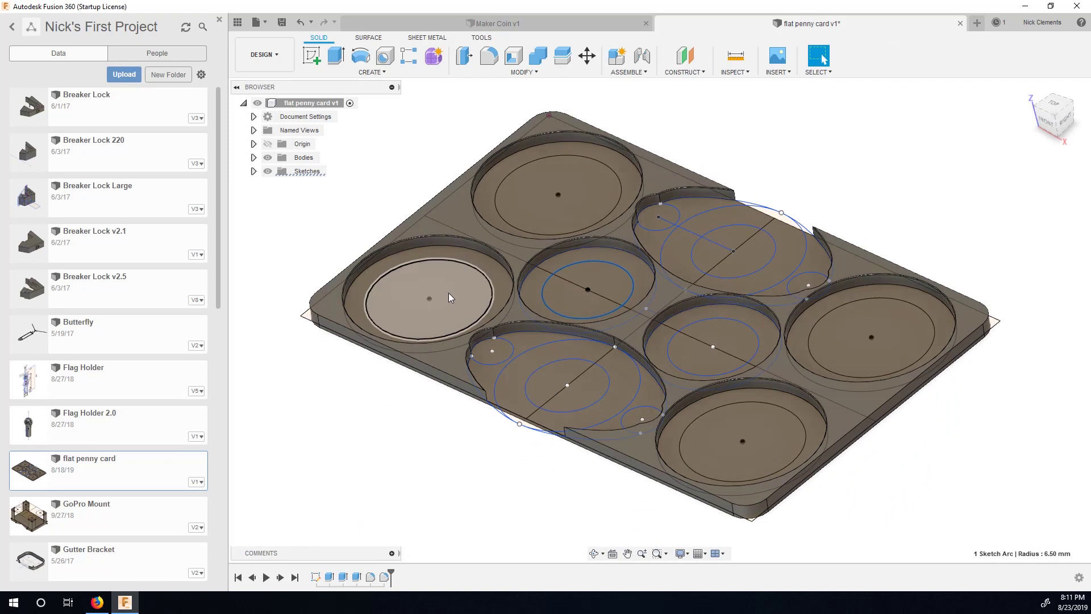
- Select the inner hole profiles in every pocket and extrude-cut them down through the card
left_click(449, 292)
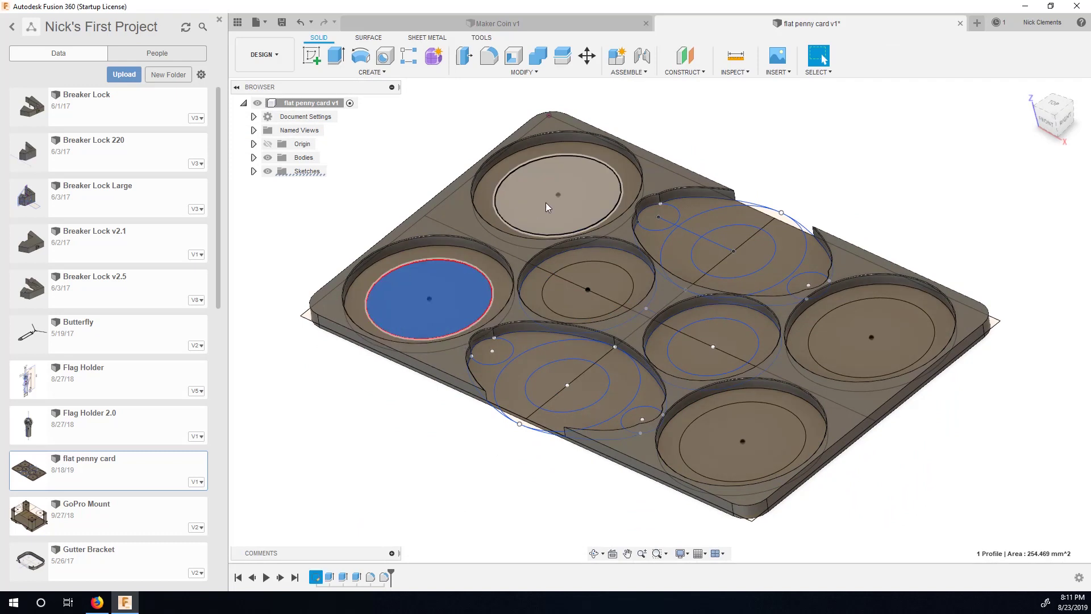
left_click(581, 213)
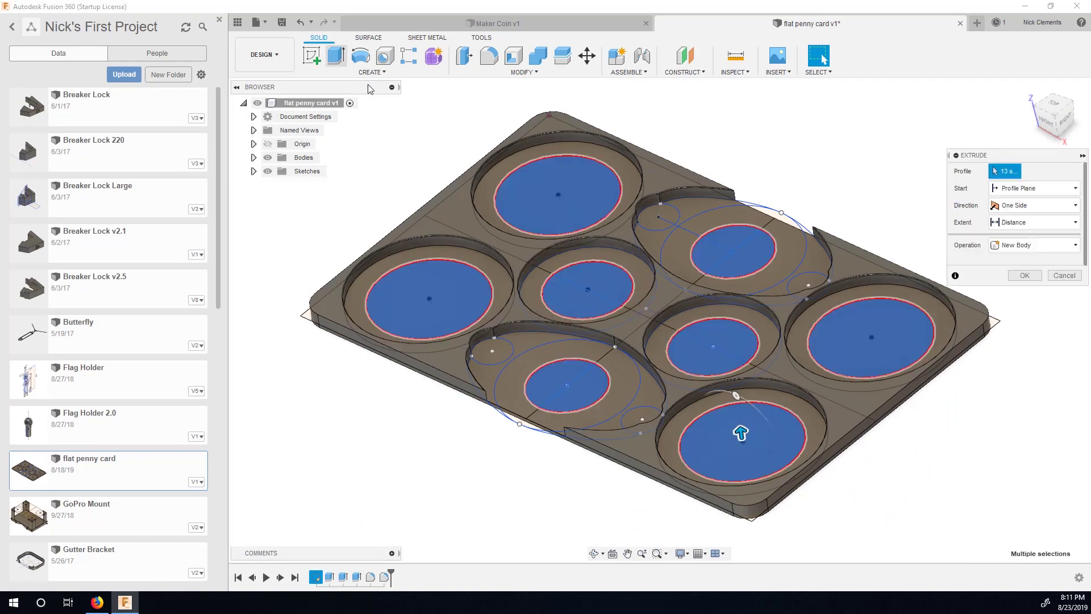
left_click_drag(741, 434, 774, 495)
key("Return")
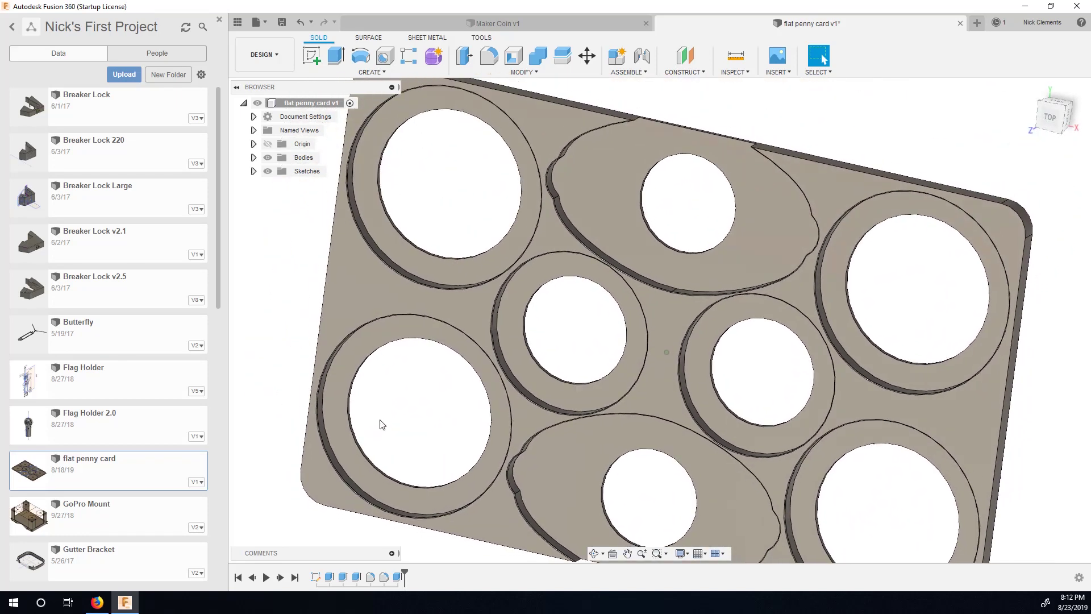
key("F6")
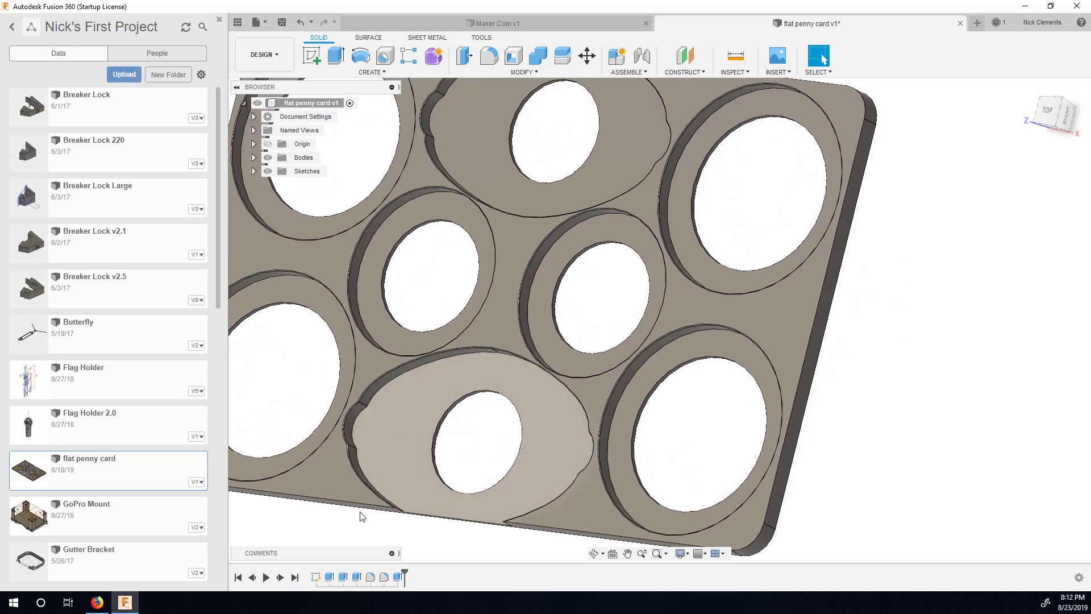
- Reopen the card's sketch and draw a slot rectangle near its right edge
left_click(317, 577)
double_click(317, 577)
key("r")
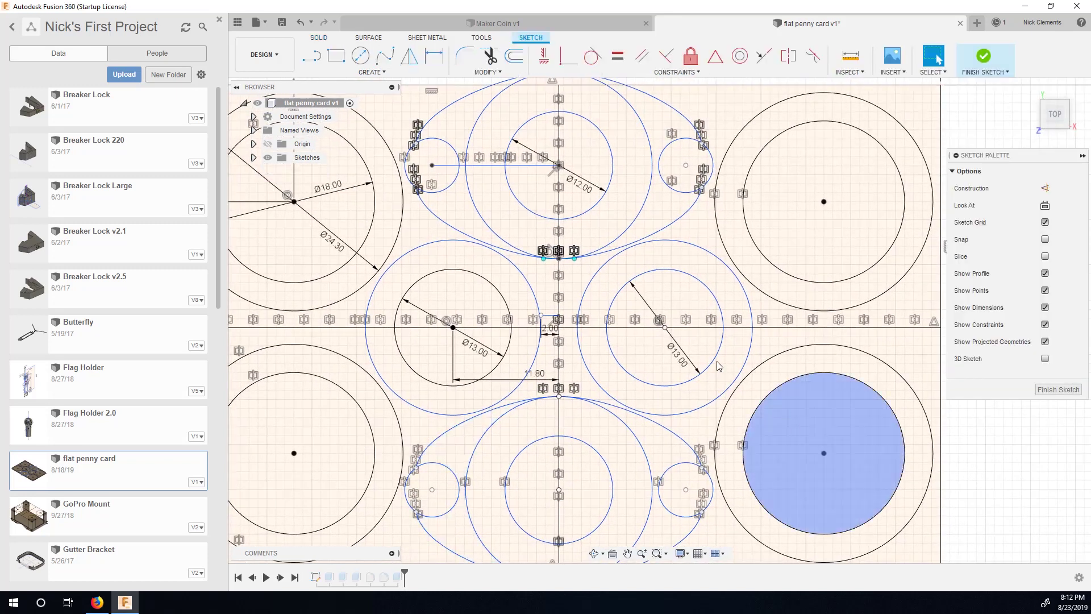
left_click(906, 295)
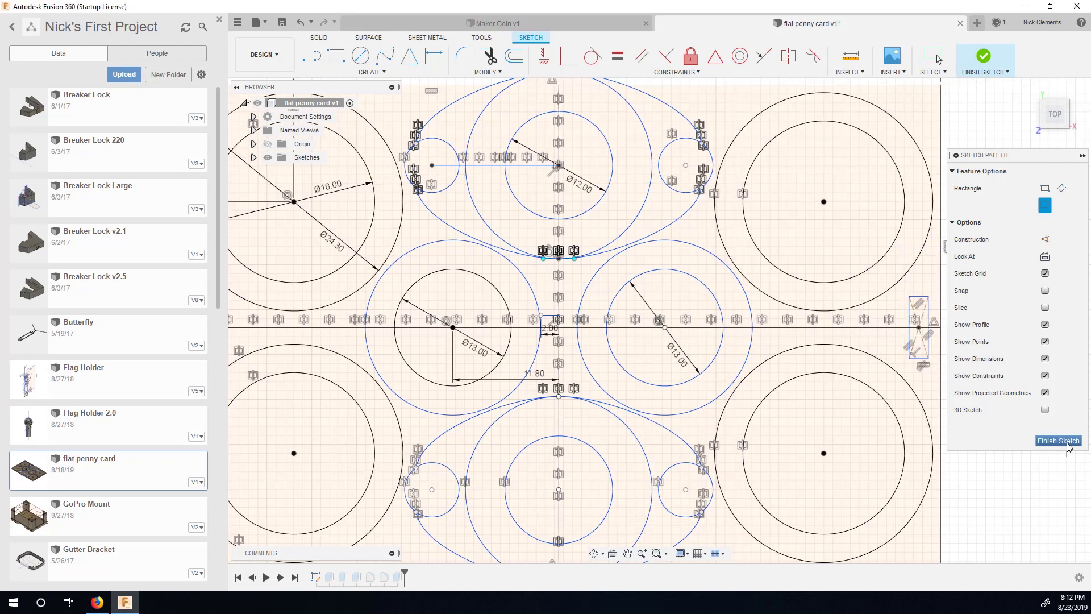
left_click(1058, 441)
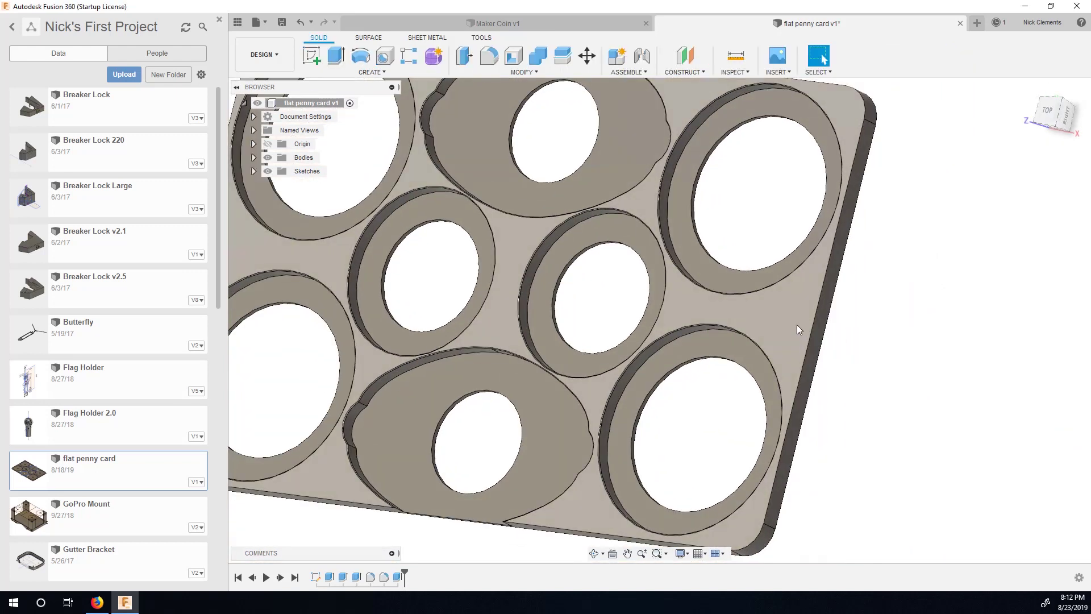
- Extrude the slot profile two-sided as a cut through the card
key("e")
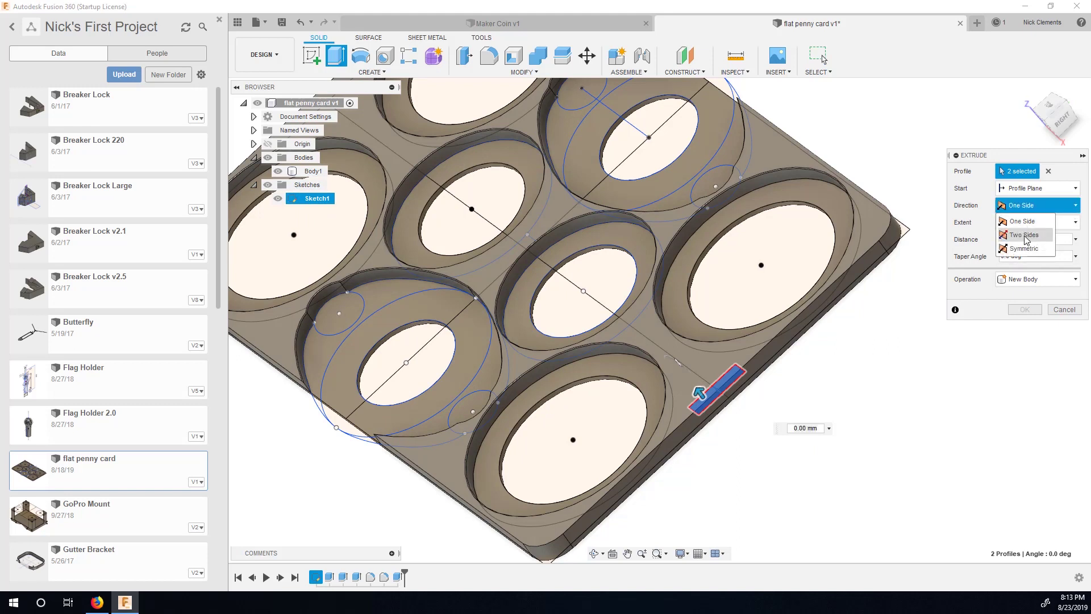
left_click(1027, 239)
left_click_drag(700, 392, 708, 367)
middle_click_drag(707, 367, 682, 430, "shift")
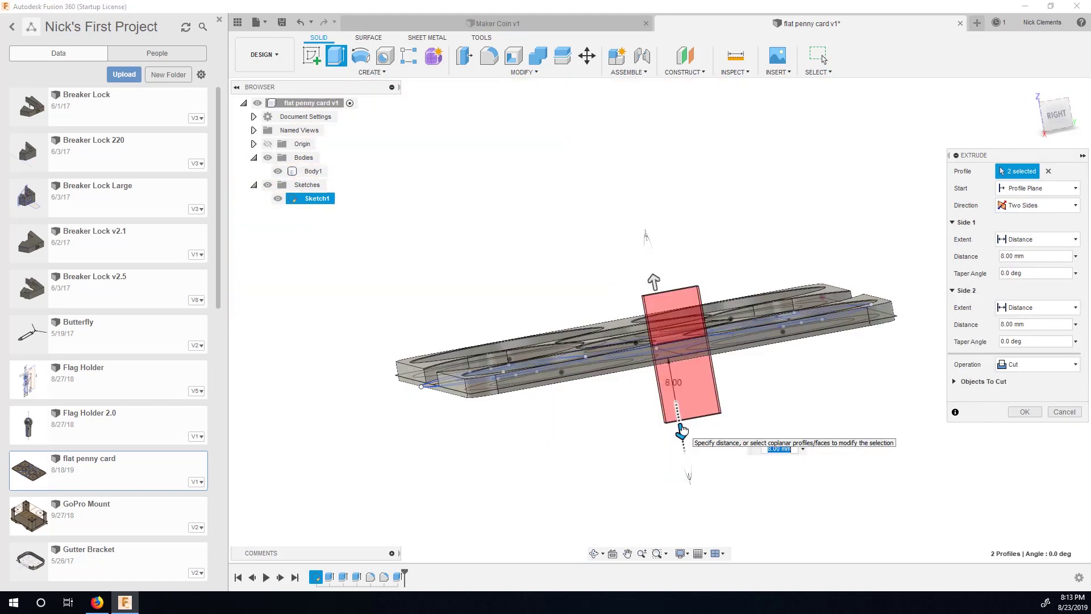
key("Return")
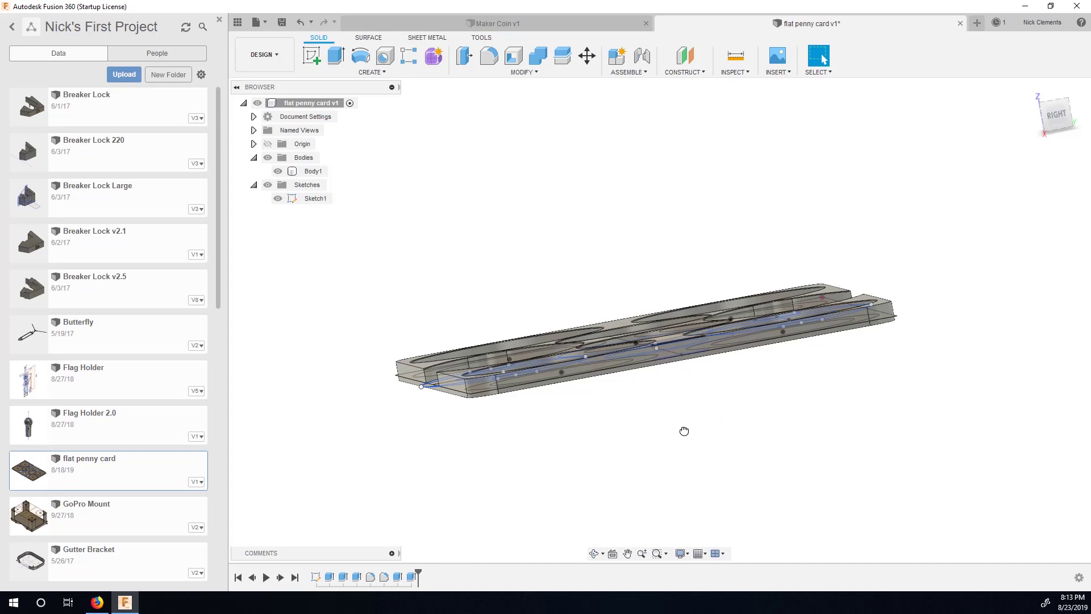
scroll(684, 431, "up", 5)
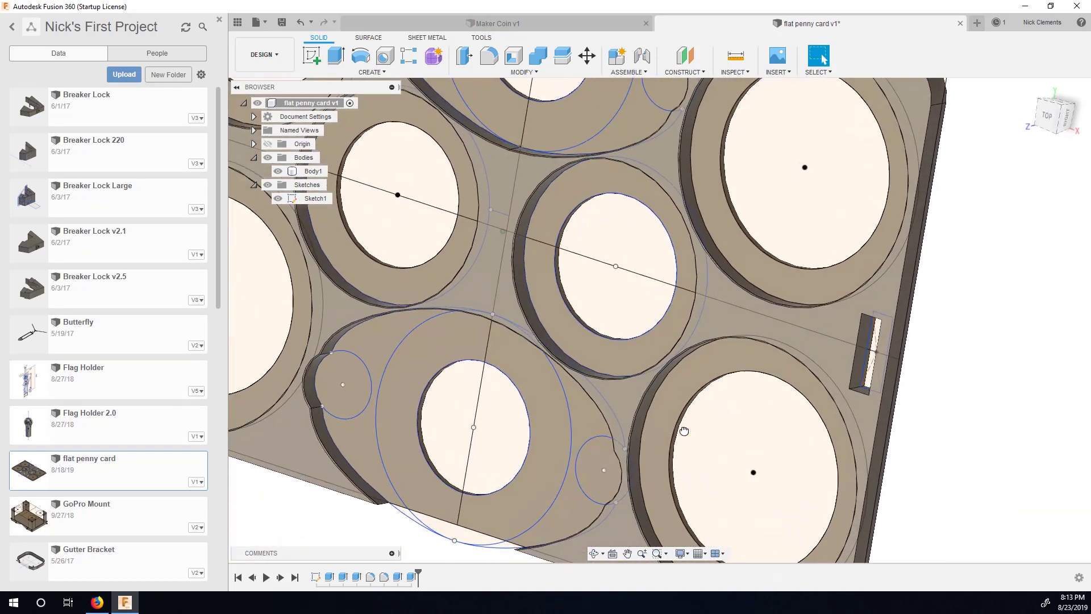
- Fillet twelve edges of the coin card, entering a radius of 3
scroll(684, 431, "up", 1)
type("f3")
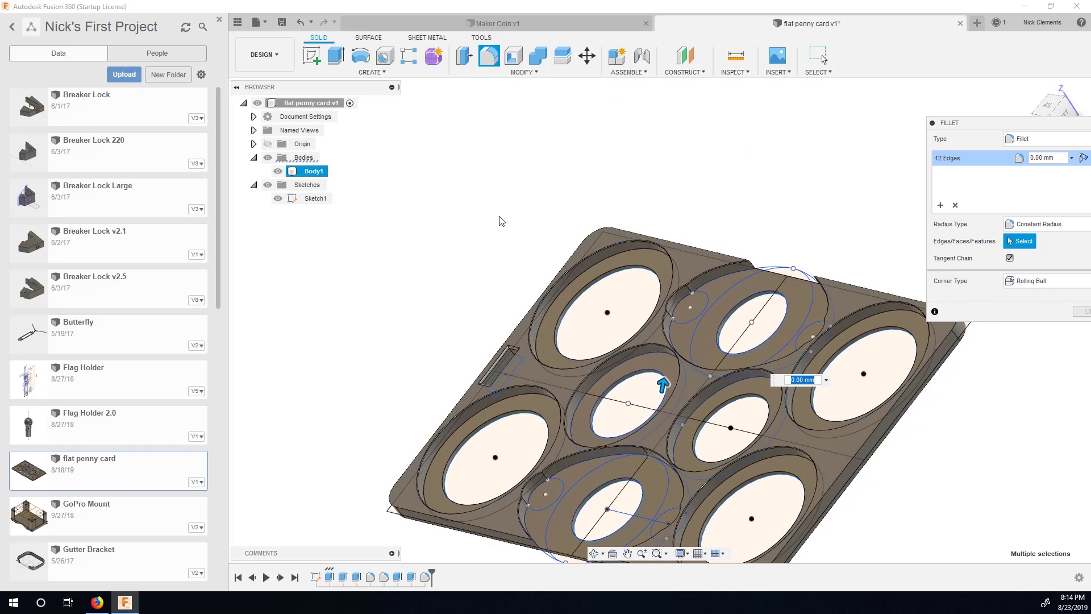
key("Return")
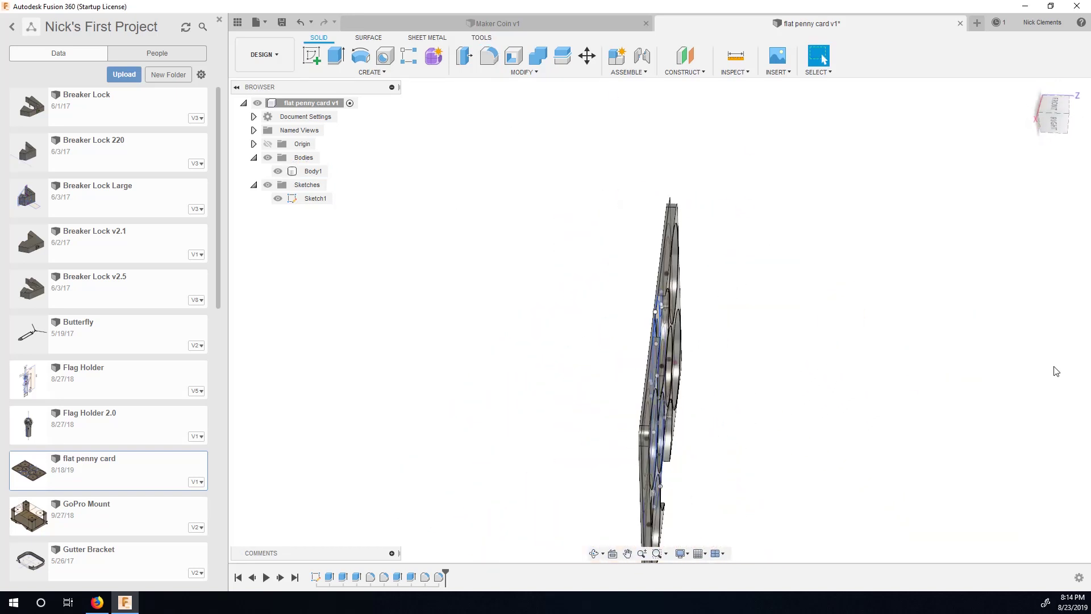
right_click(313, 171)
- Save the card body as a Binary, Medium-refinement STL, then maximize the Cura window
left_click(356, 291)
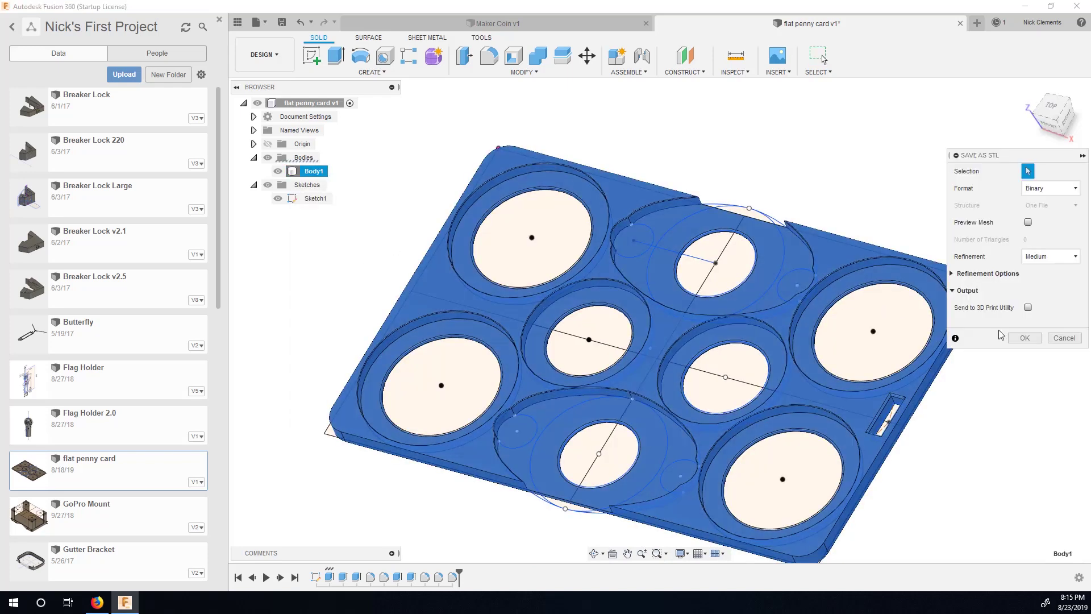
left_click(1025, 339)
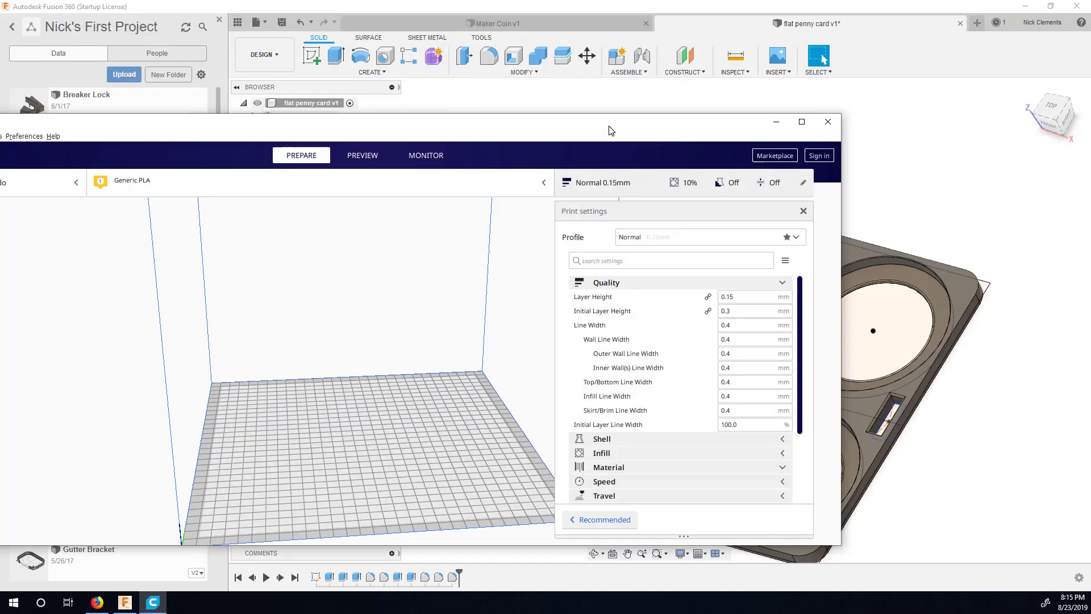
left_click(928, 85)
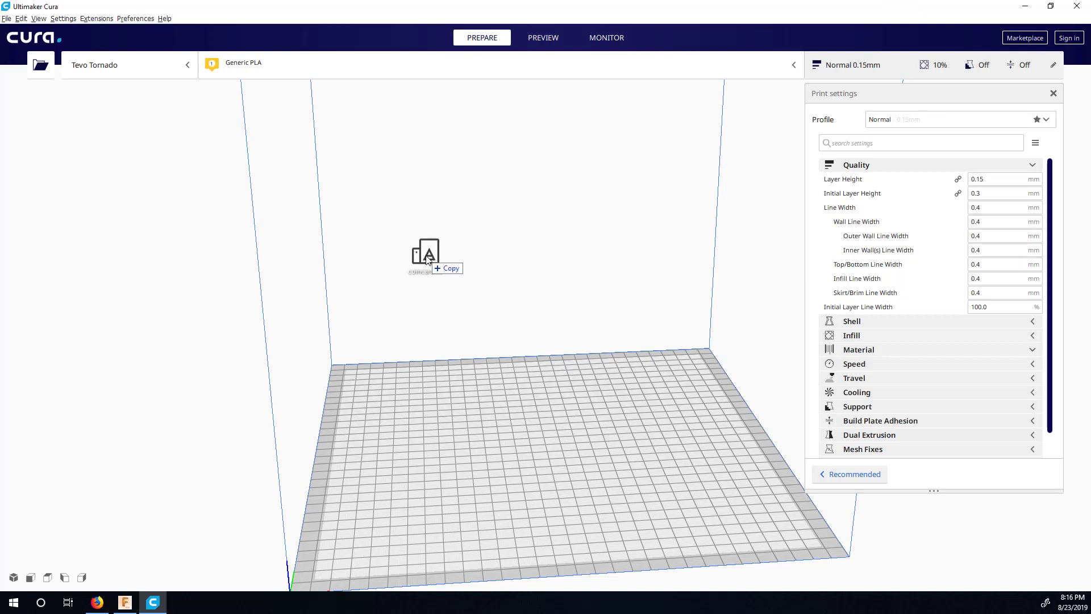
- Load the coin card STL, save TT_coincard.gcode to the TEVO drive, and eject the drive
left_click_drag(428, 260, 428, 261)
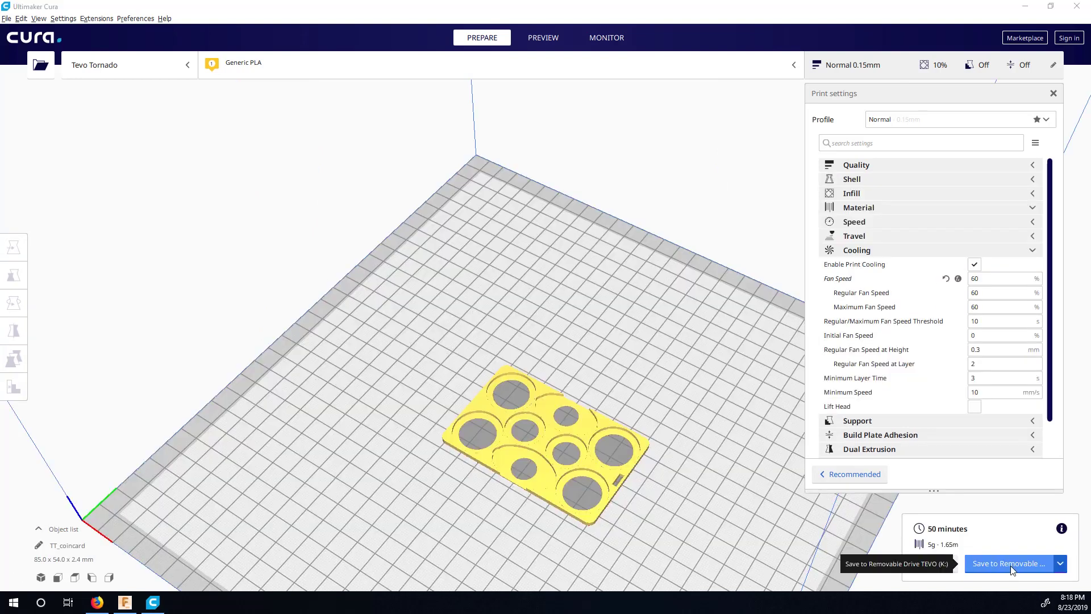
left_click(1011, 568)
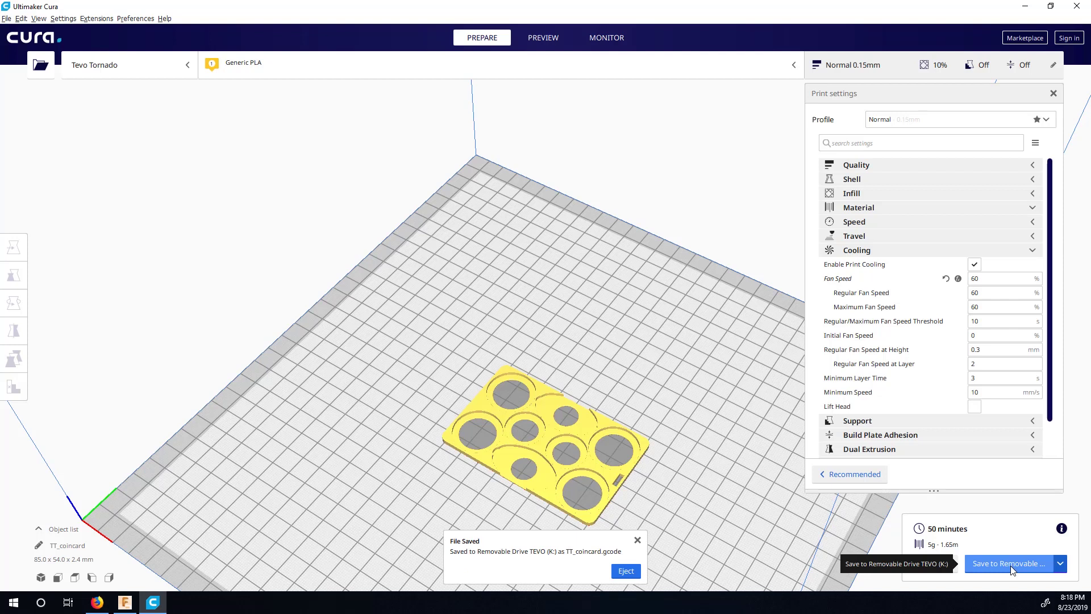
left_click(627, 573)
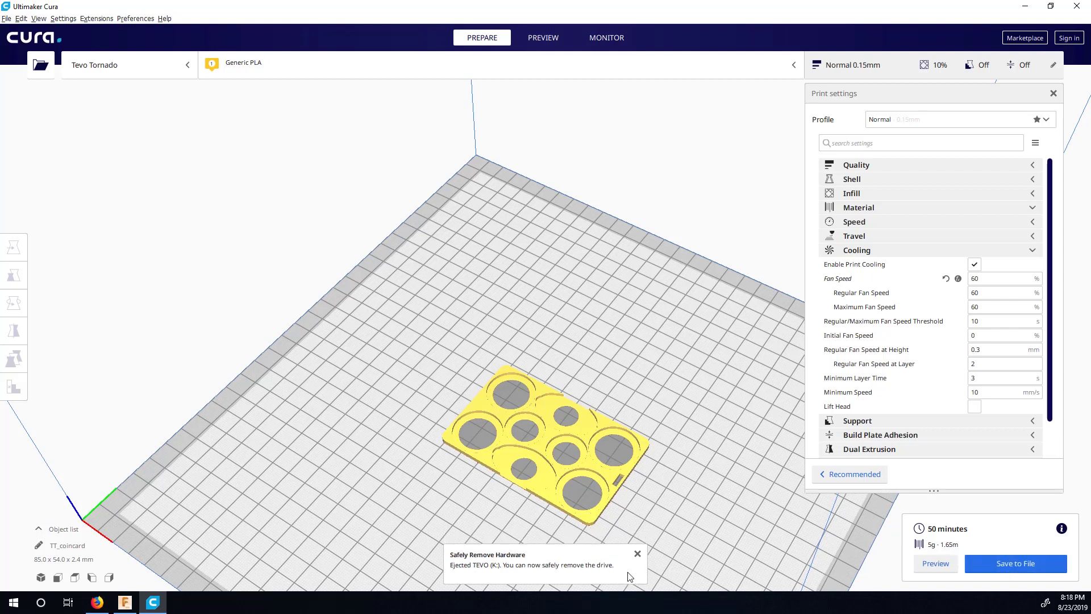